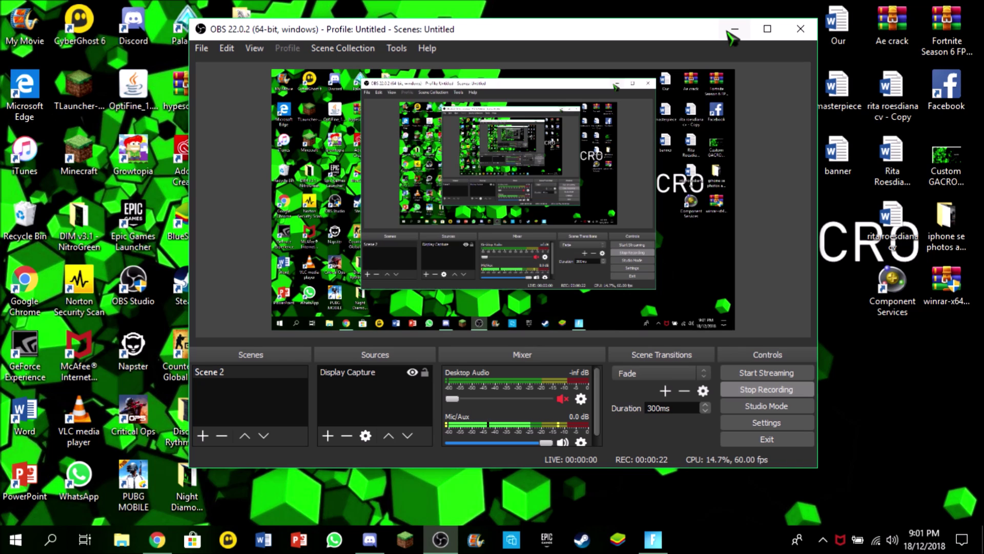
Step: Minimize the recording OBS Studio window to reveal the Windows desktop
left_click(734, 31)
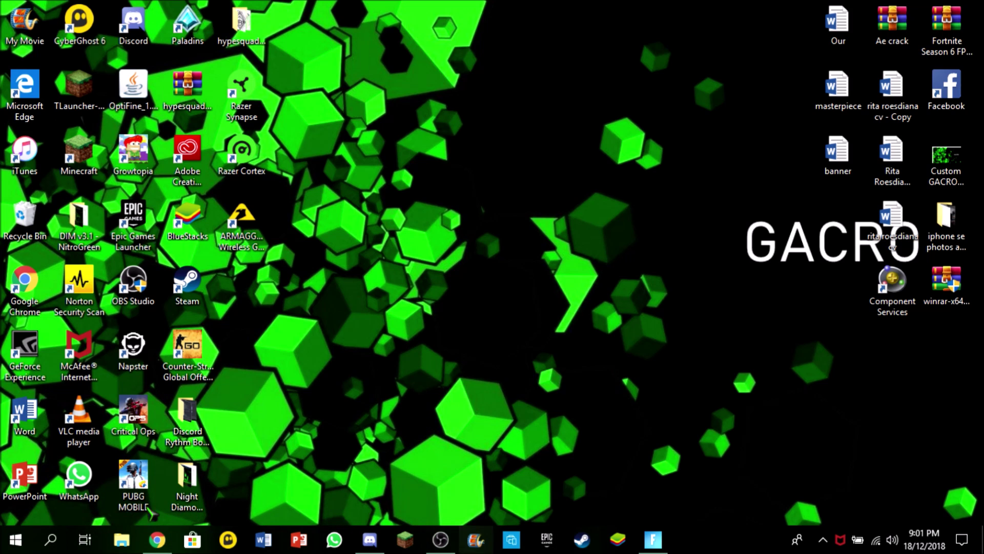
Step: Search Windows for 'control panel' and launch Control Panel from the results
left_click(52, 545)
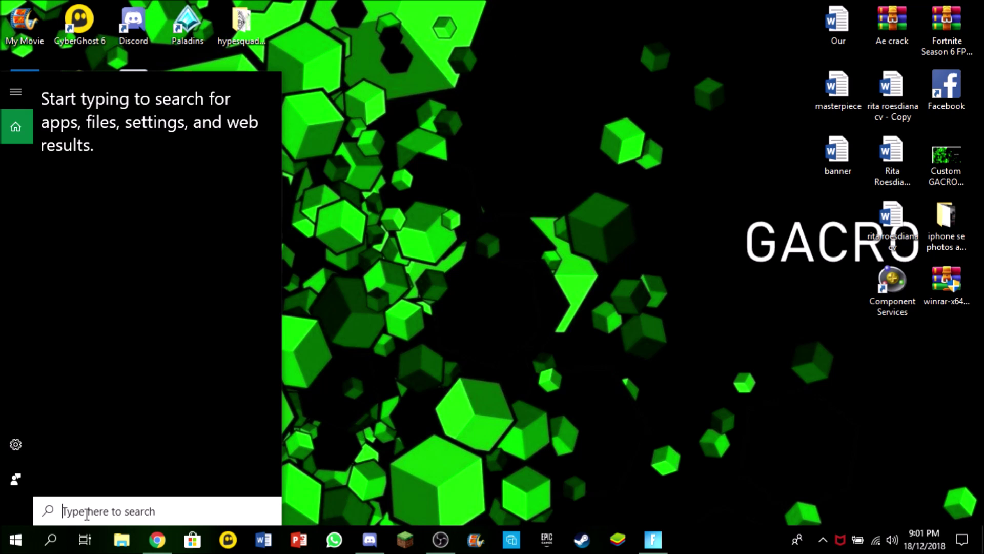
type("control")
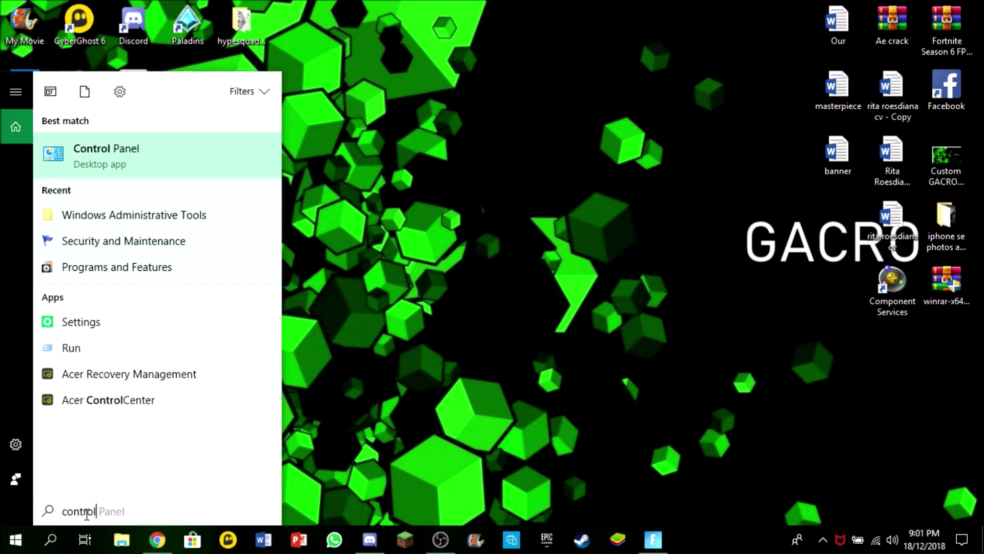
type(" panel")
left_click(118, 169)
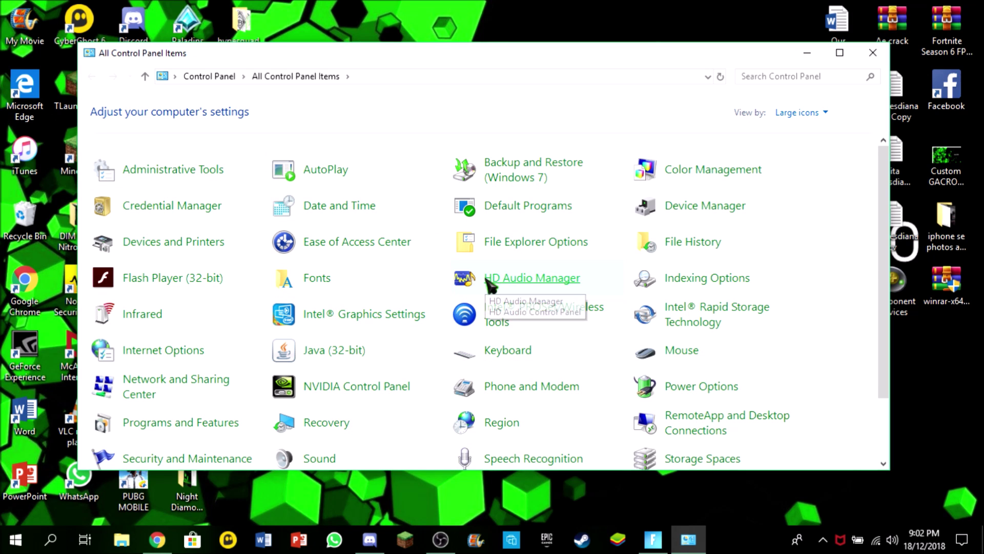
Step: Scroll the All Control Panel Items list to locate HD Audio Manager
scroll(565, 318, "down", 2)
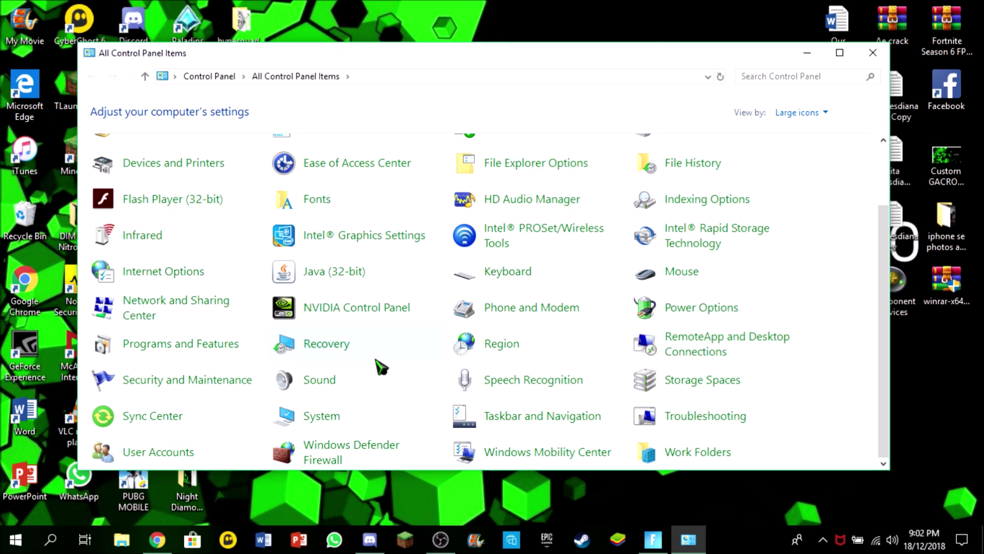
scroll(519, 341, "up", 1)
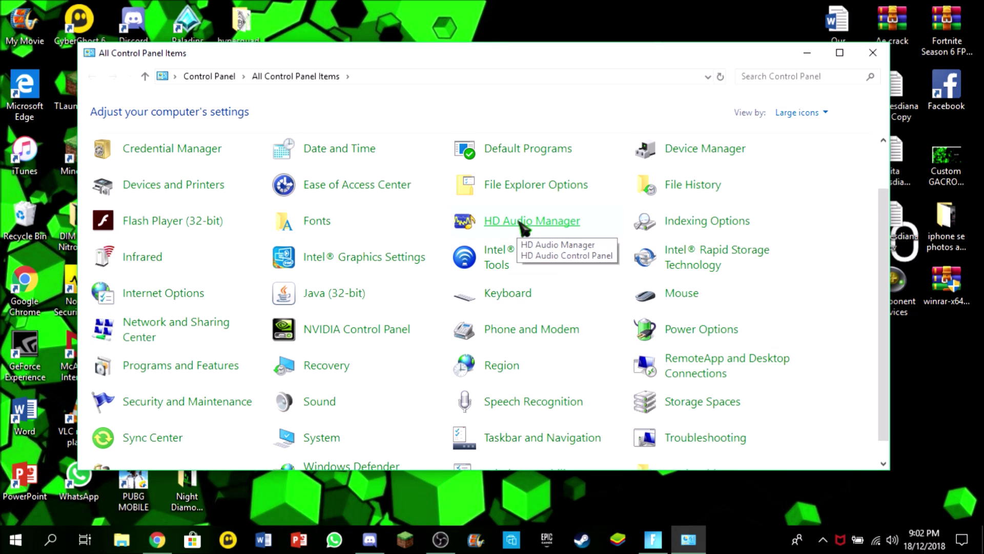
scroll(481, 241, "up", 2)
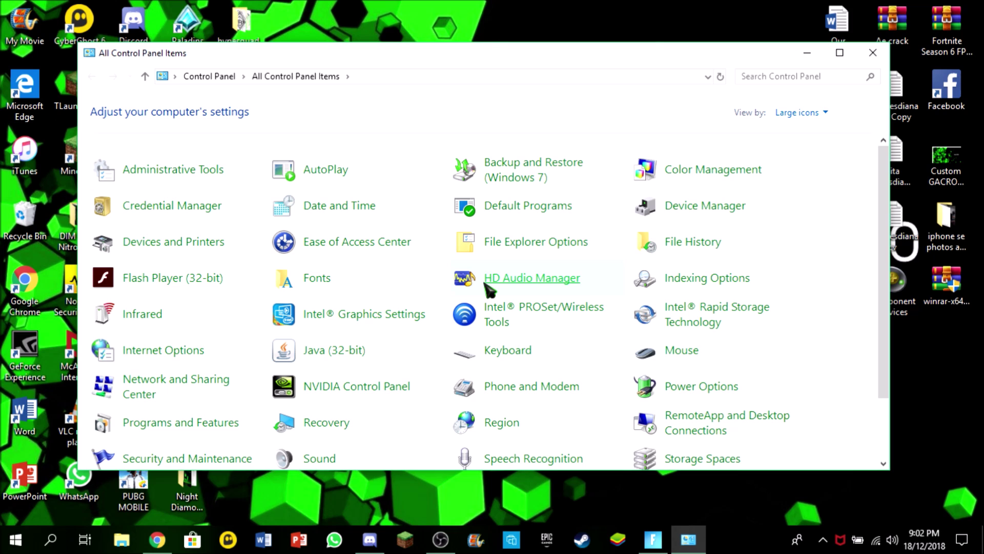
Step: Open HD Audio Manager and look over its Microphone and Speakers pages
left_click(509, 287)
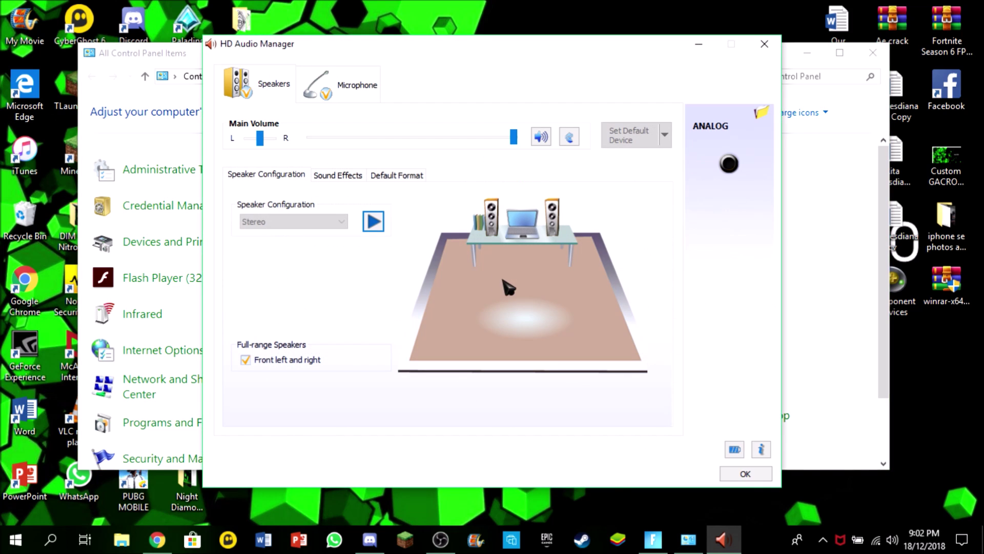
left_click(350, 95)
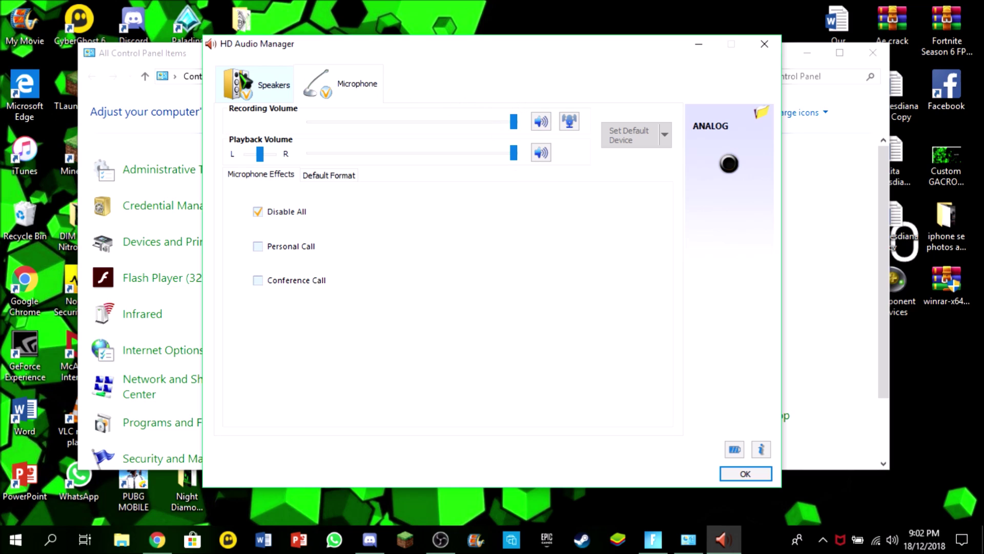
left_click(236, 81)
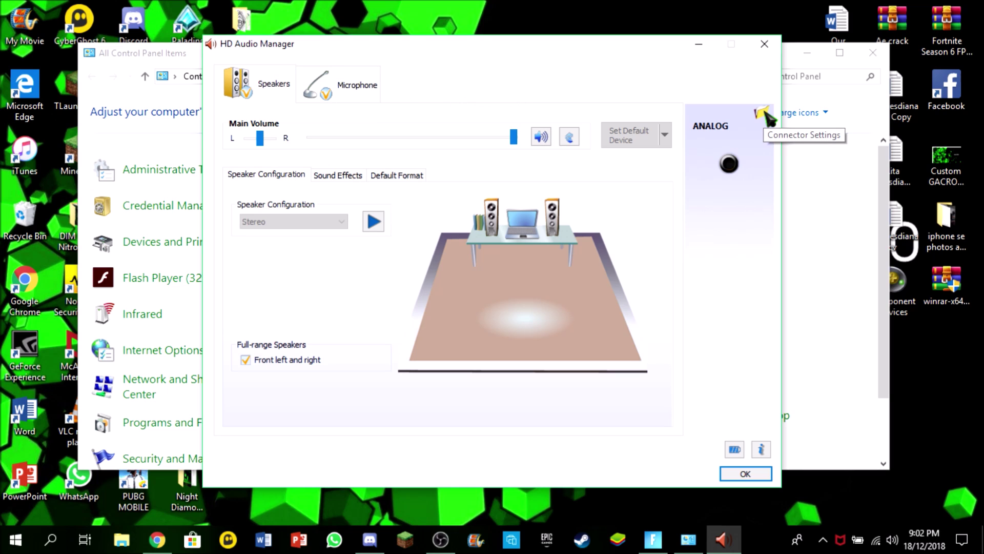
Step: Open the ANALOG Connector Settings, close it, and reopen it from the Microphone page
left_click(762, 112)
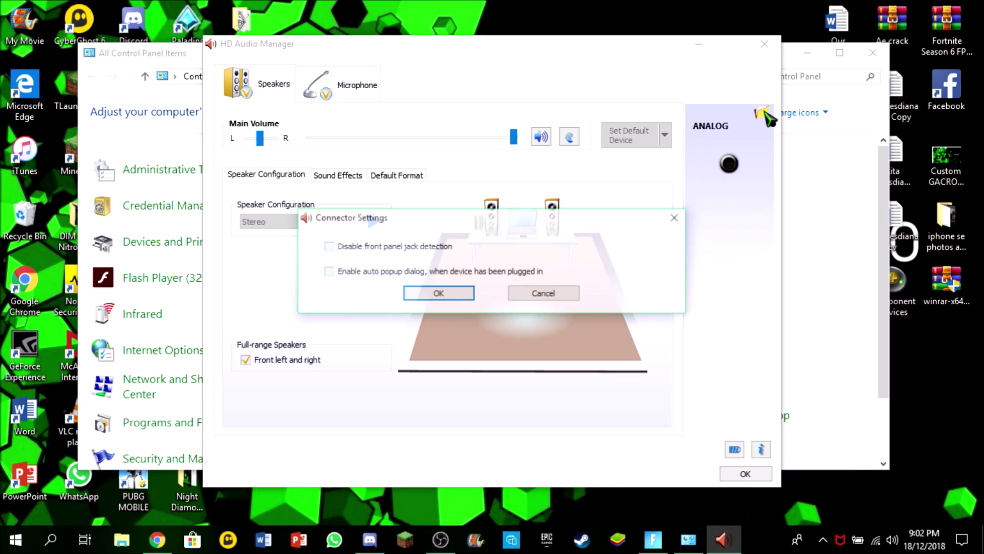
left_click(562, 296)
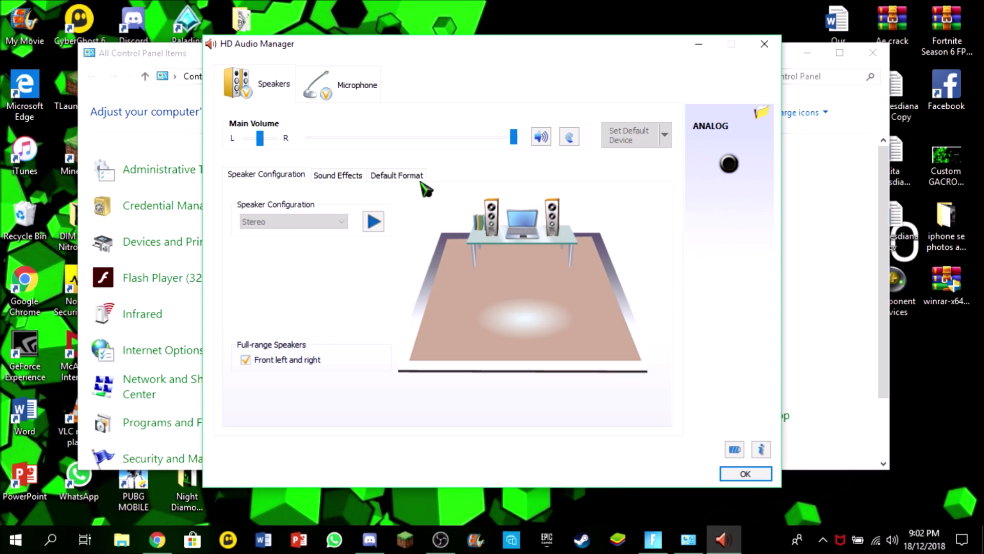
left_click(323, 95)
left_click(761, 114)
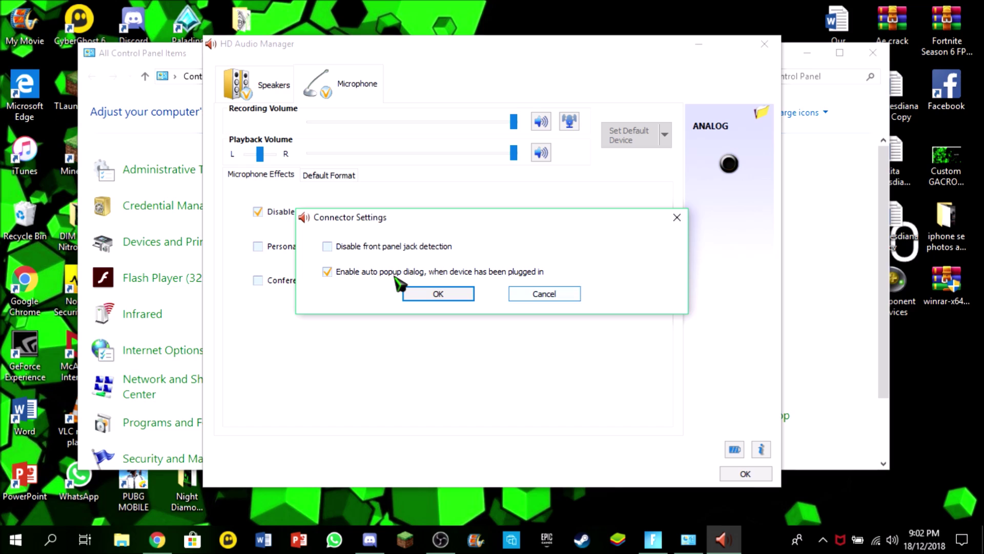
Step: Close and reopen Connector Settings repeatedly while moving between the Speakers and Microphone pages
left_click(544, 297)
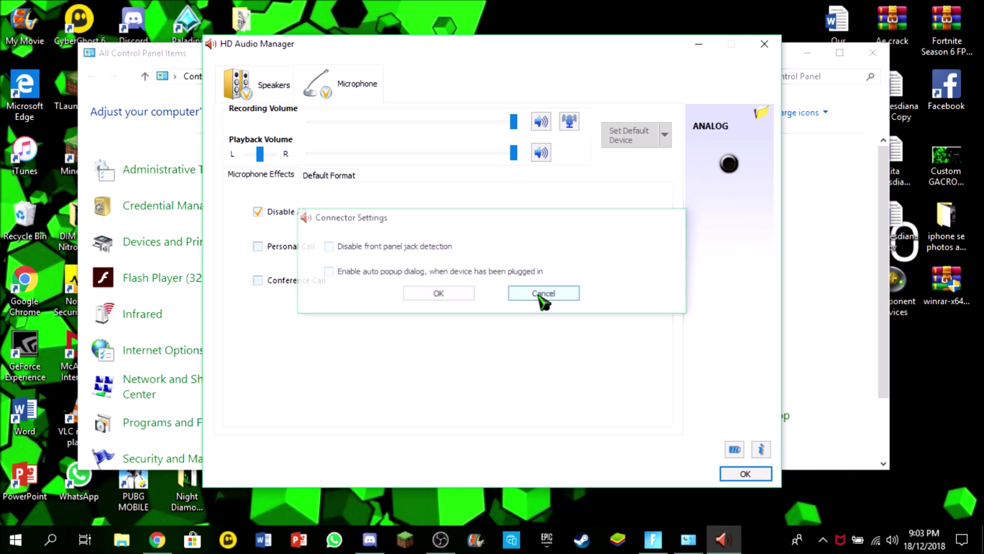
left_click(269, 88)
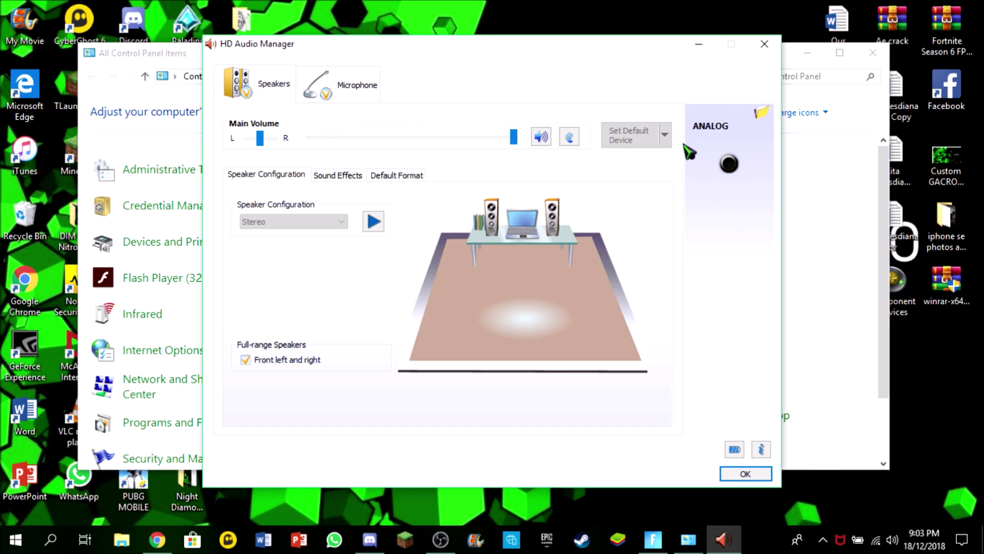
left_click(761, 110)
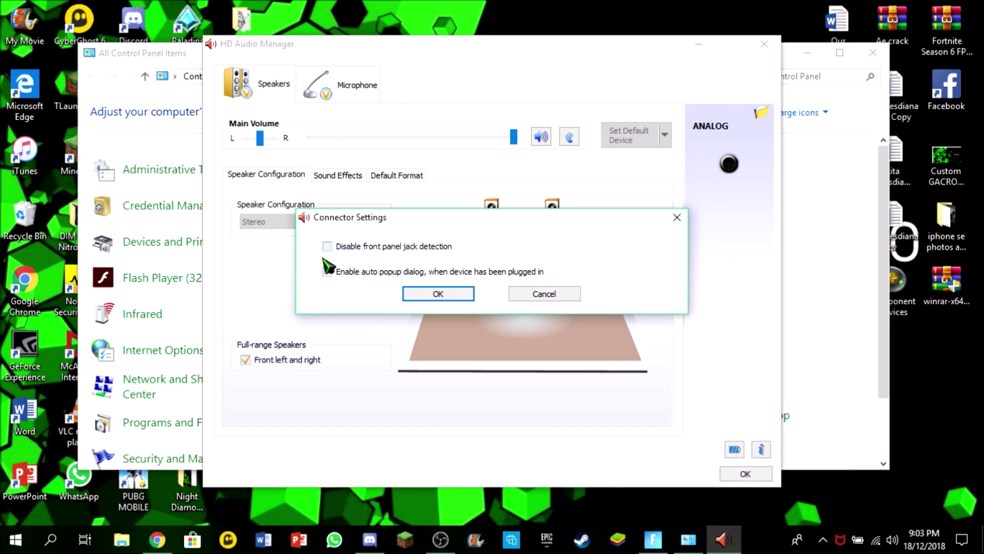
left_click(565, 296)
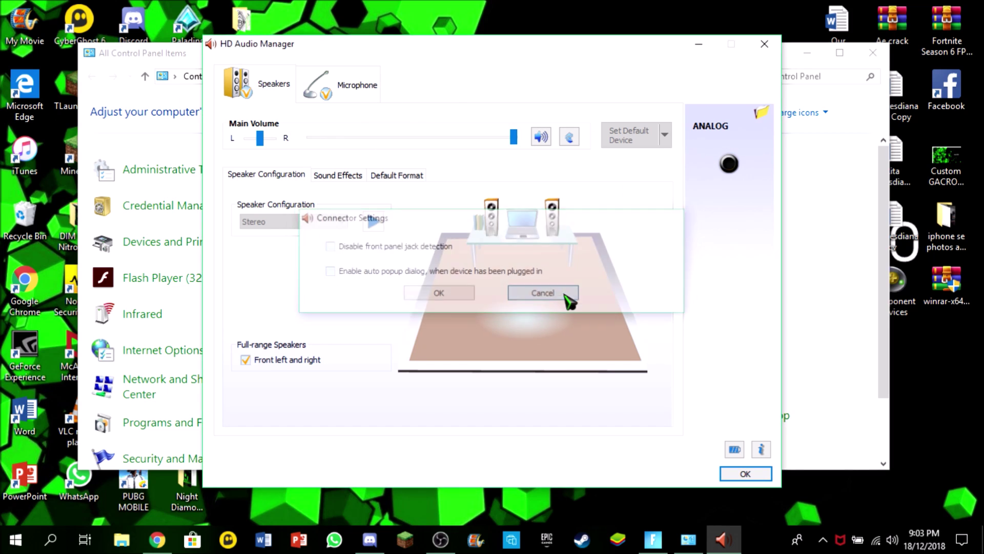
left_click(335, 85)
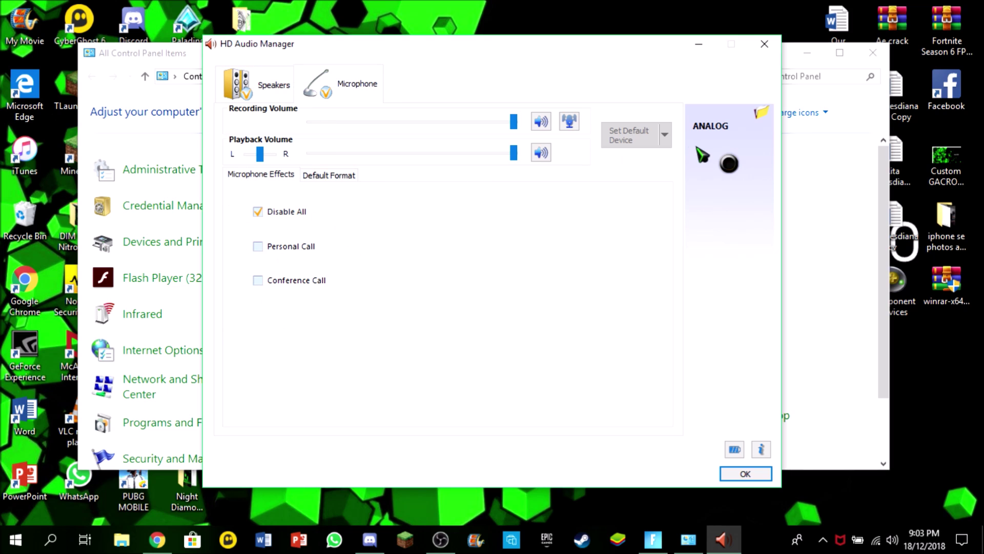
left_click(761, 111)
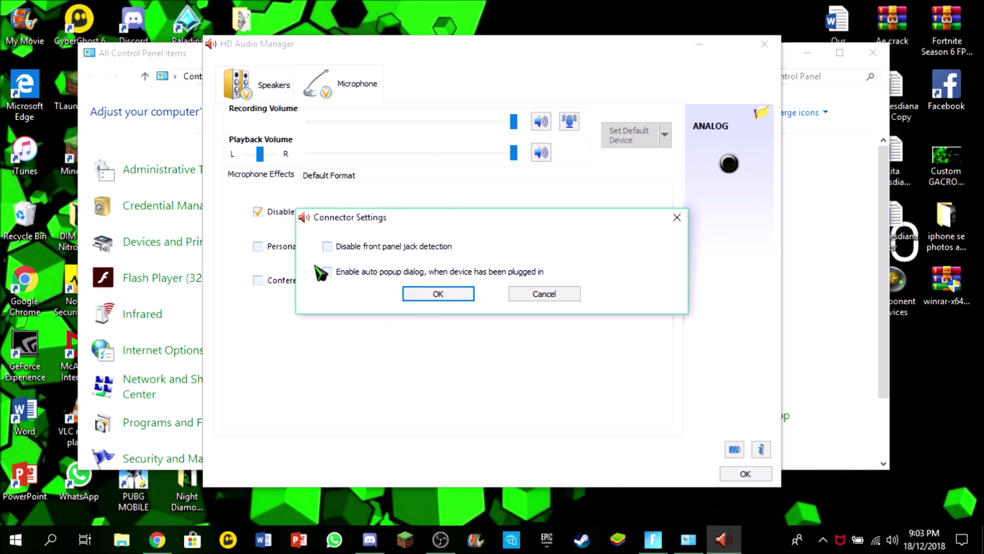
left_click(559, 294)
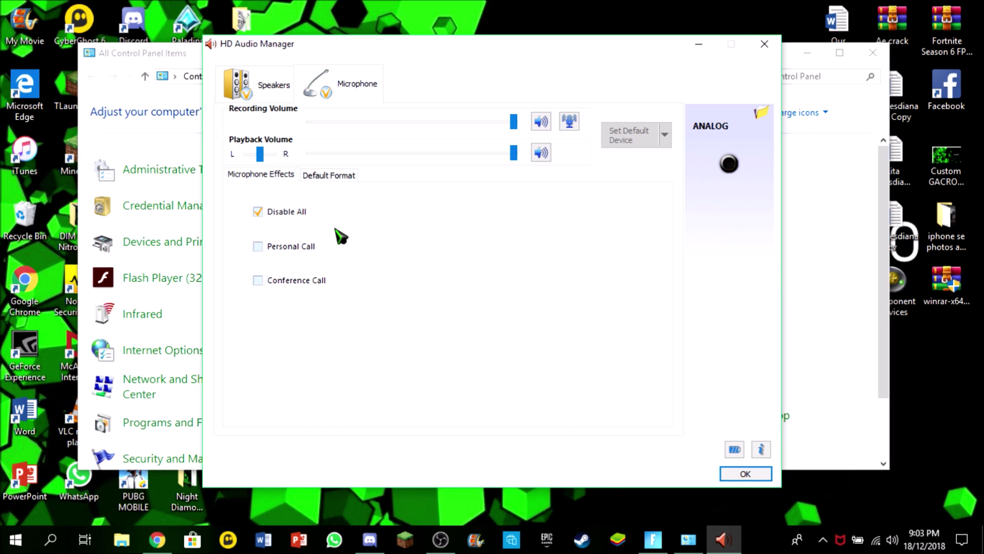
Step: Tick 'Enable auto popup dialog' in Connector Settings, save it, and close HD Audio Manager
left_click(761, 112)
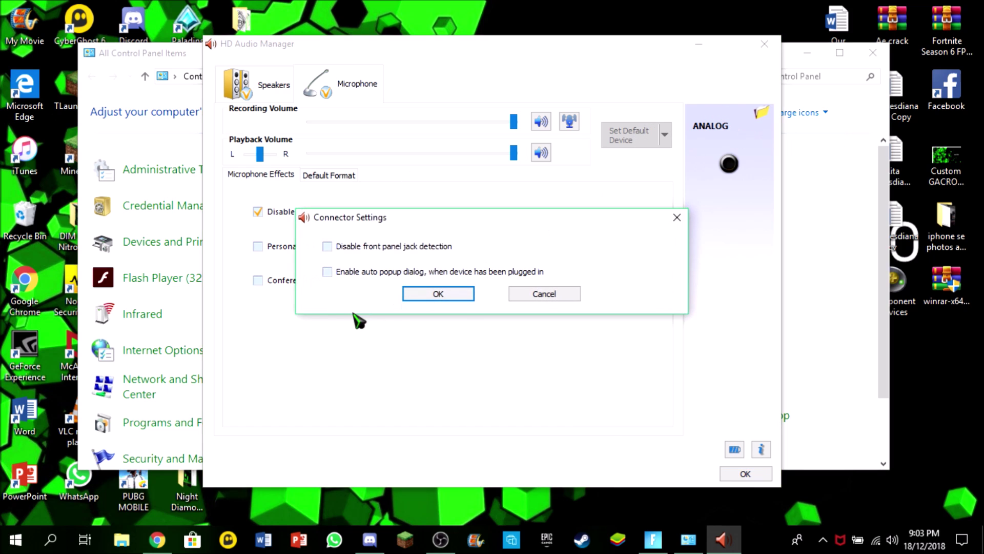
left_click(327, 271)
left_click(444, 296)
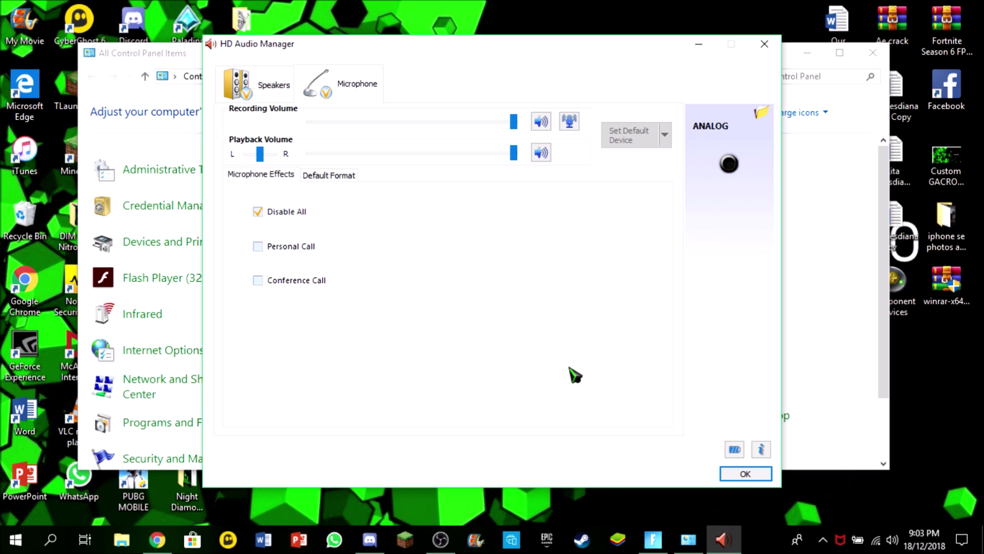
left_click(728, 476)
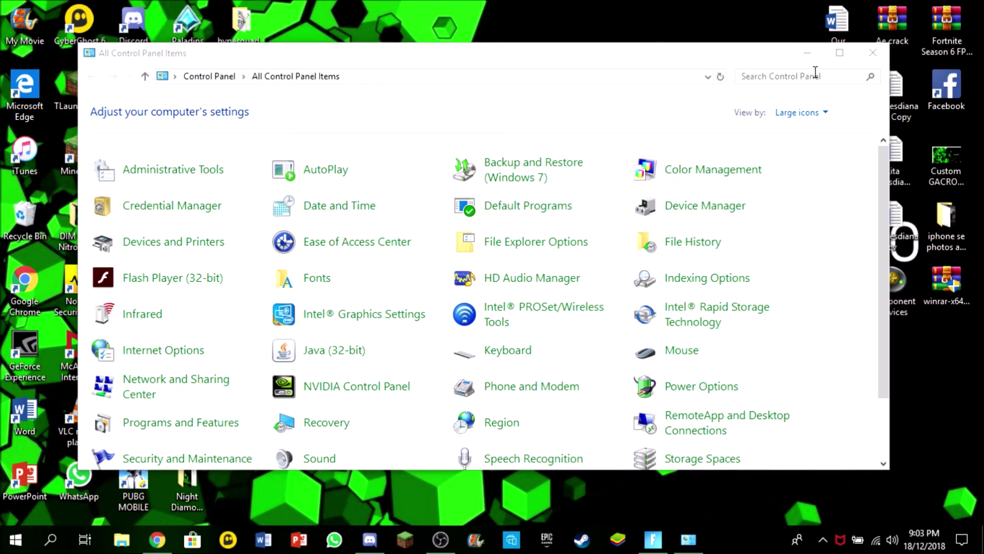
Step: Minimize Control Panel and restore OBS Studio from the taskbar
left_click(806, 53)
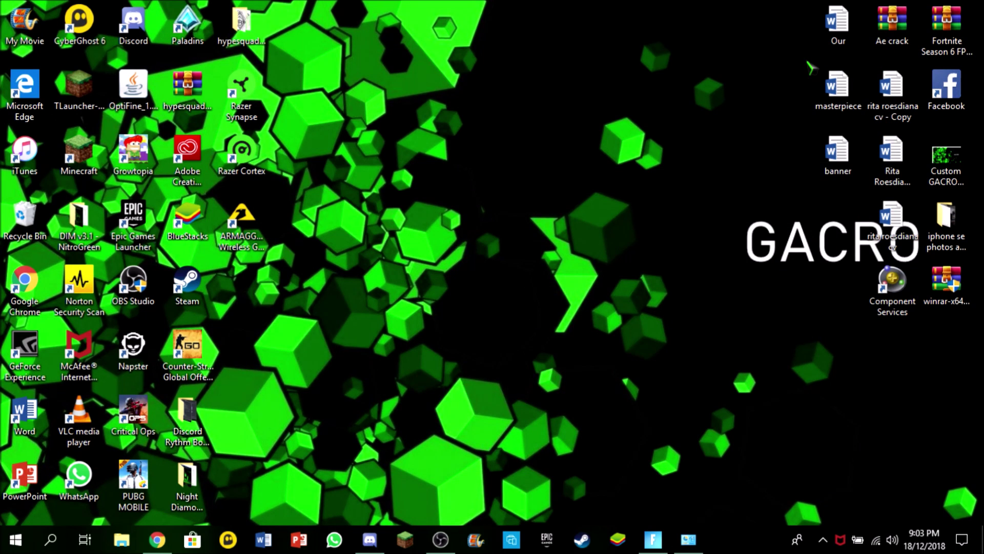
left_click(440, 539)
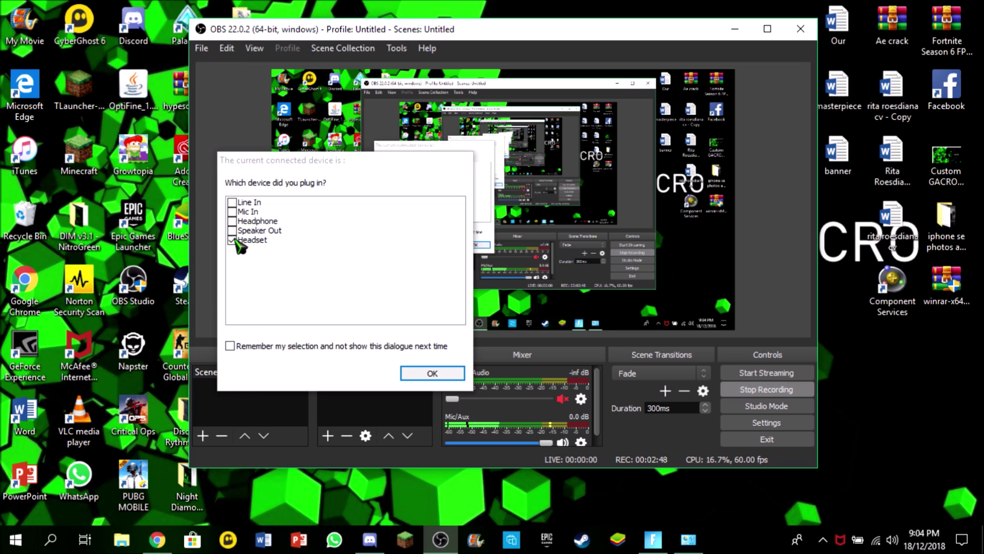
Step: Tick 'Remember my selection' and confirm Headset as the plugged-in device
left_click(230, 346)
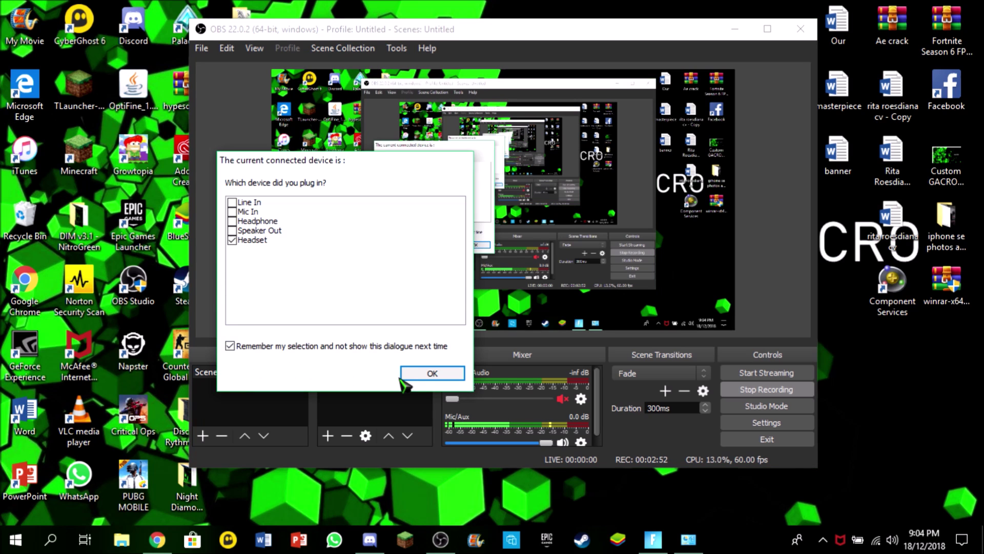
left_click(421, 375)
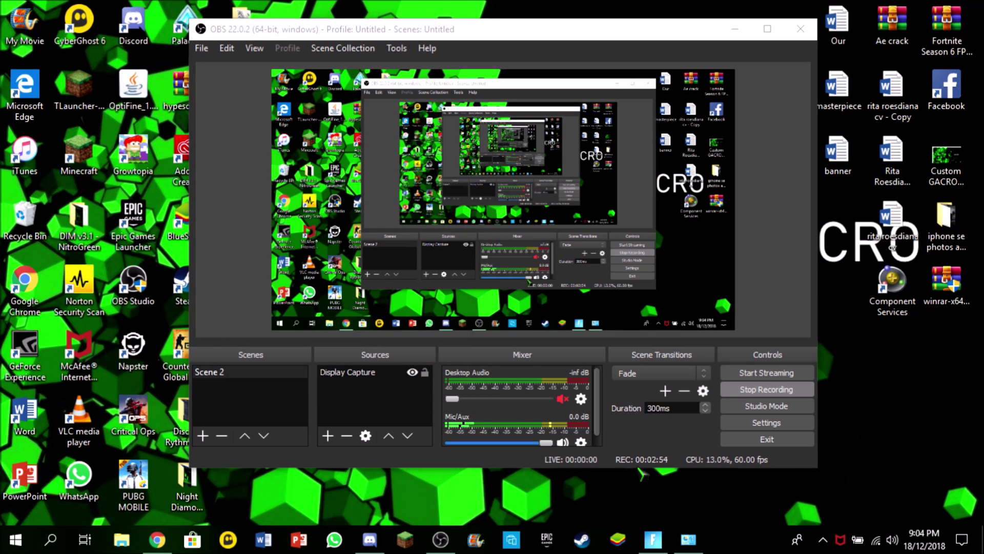